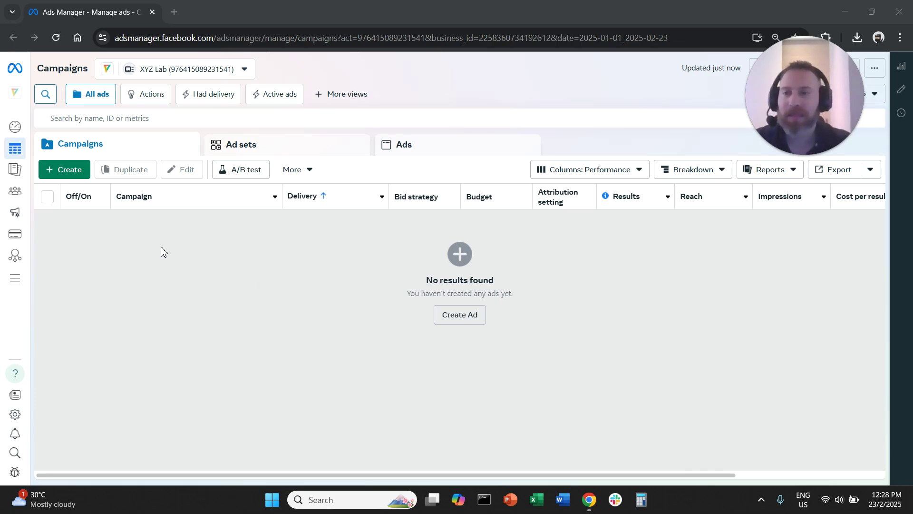
Step: Start a new campaign with the Traffic objective and manual campaign setup
{"action": "left_click", "coordinate": [69, 169]}
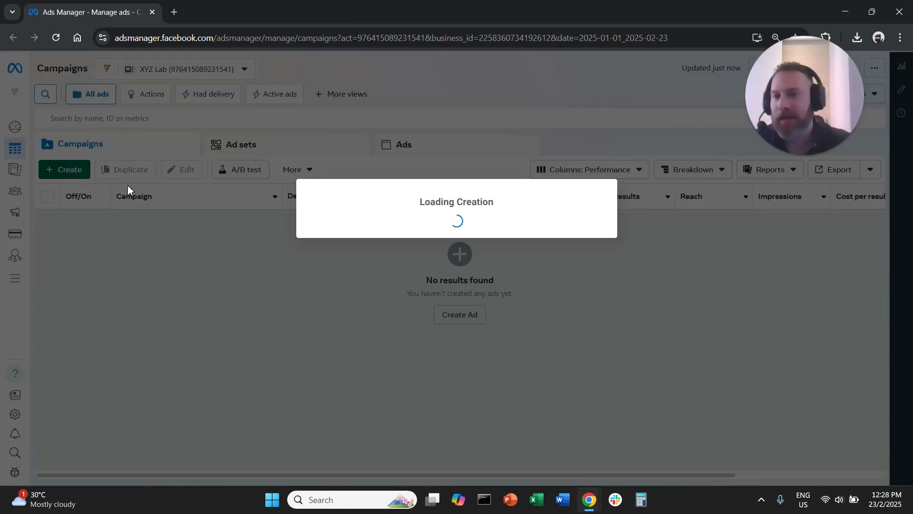
{"action": "left_click", "coordinate": [366, 209]}
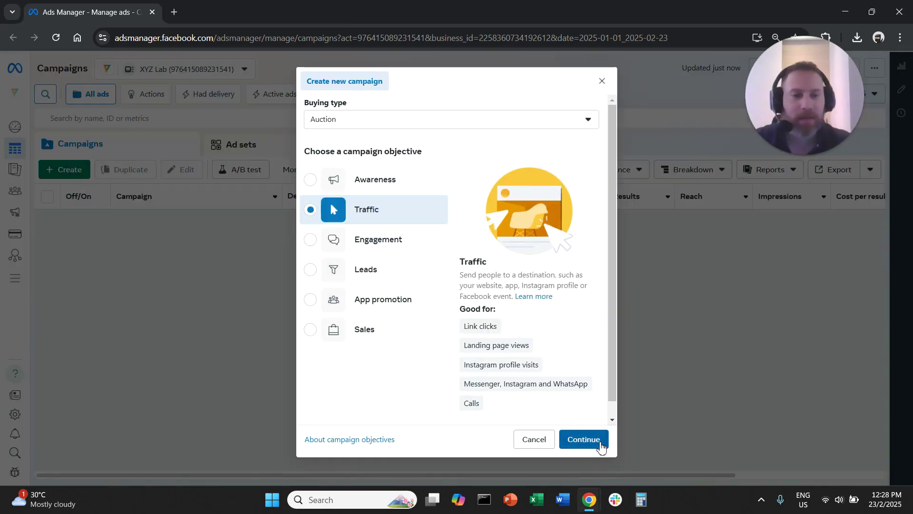
{"action": "left_click", "coordinate": [583, 439]}
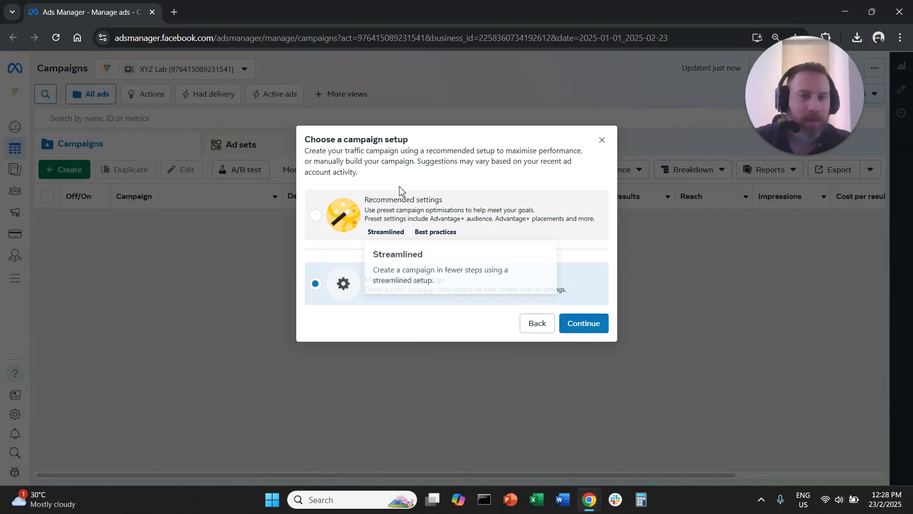
{"action": "left_click", "coordinate": [583, 322]}
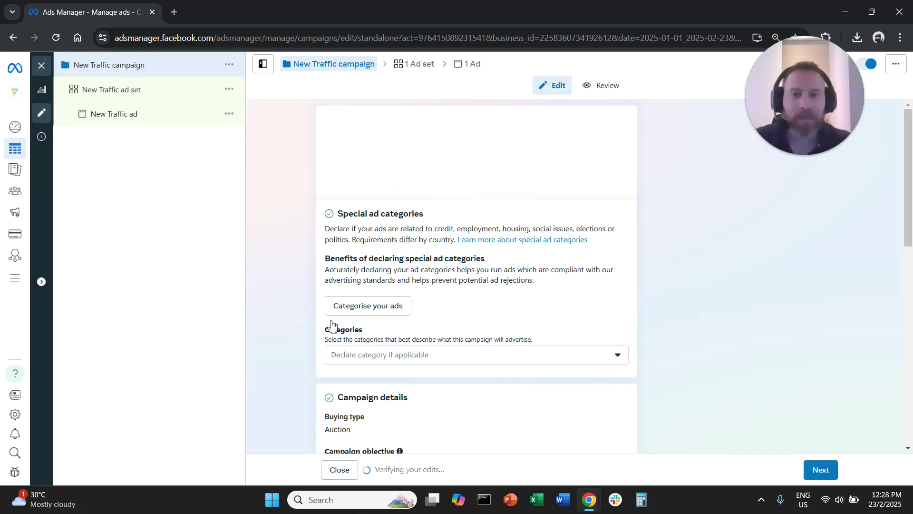
Step: Open the New Traffic ad set and edit its Locations, currently Singapore
{"action": "left_click", "coordinate": [166, 91]}
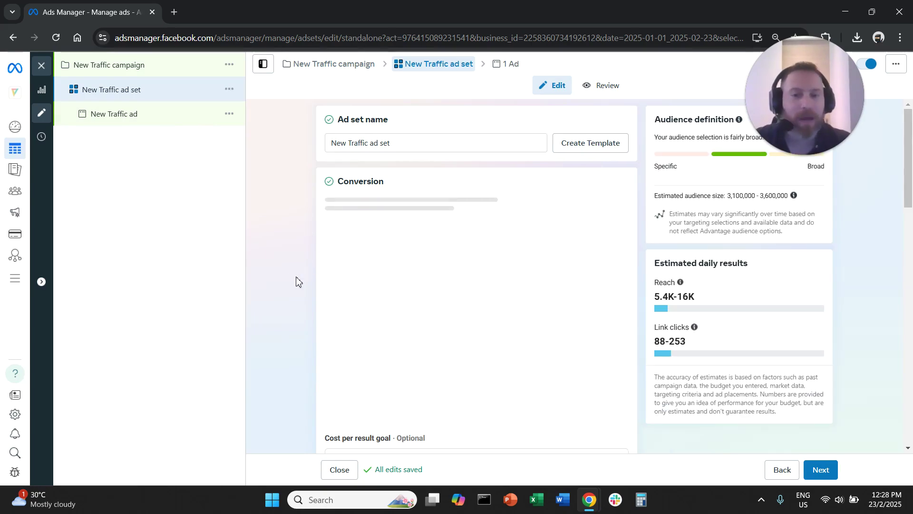
{"action": "scroll", "coordinate": [297, 278], "scroll_direction": "down", "scroll_amount": 5}
{"action": "scroll", "coordinate": [293, 281], "scroll_direction": "down", "scroll_amount": 5}
{"action": "scroll", "coordinate": [292, 281], "scroll_direction": "down", "scroll_amount": 4}
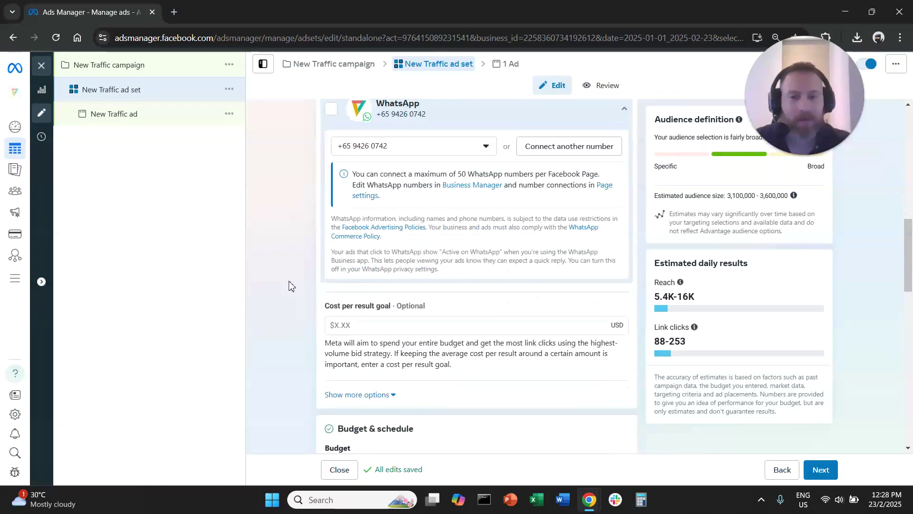
{"action": "scroll", "coordinate": [289, 284], "scroll_direction": "down", "scroll_amount": 4}
{"action": "scroll", "coordinate": [286, 286], "scroll_direction": "down", "scroll_amount": 3}
{"action": "scroll", "coordinate": [286, 287], "scroll_direction": "down", "scroll_amount": 5}
{"action": "scroll", "coordinate": [285, 287], "scroll_direction": "down", "scroll_amount": 3}
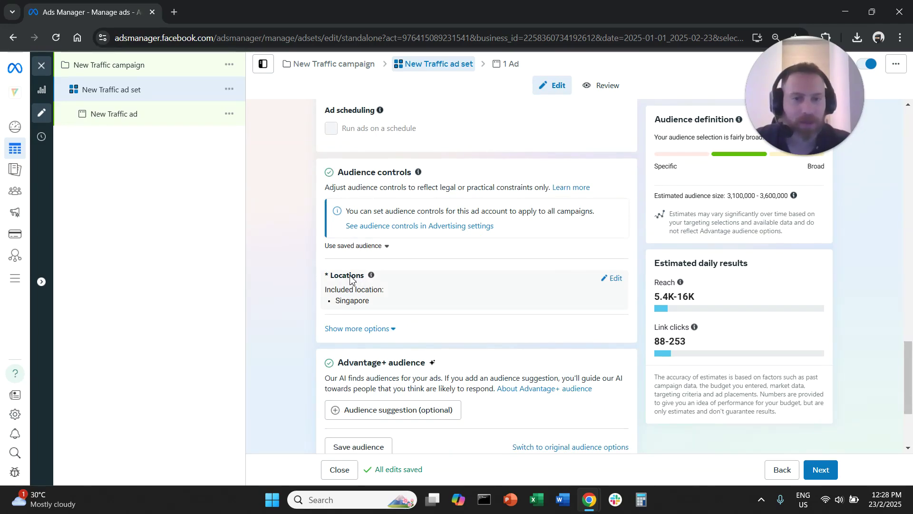
{"action": "left_click", "coordinate": [612, 277]}
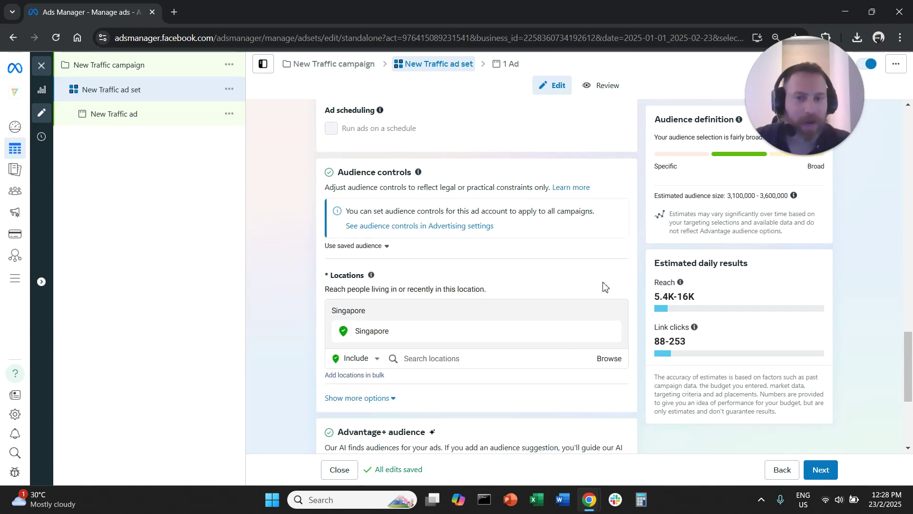
{"action": "scroll", "coordinate": [571, 298], "scroll_direction": "down", "scroll_amount": 1}
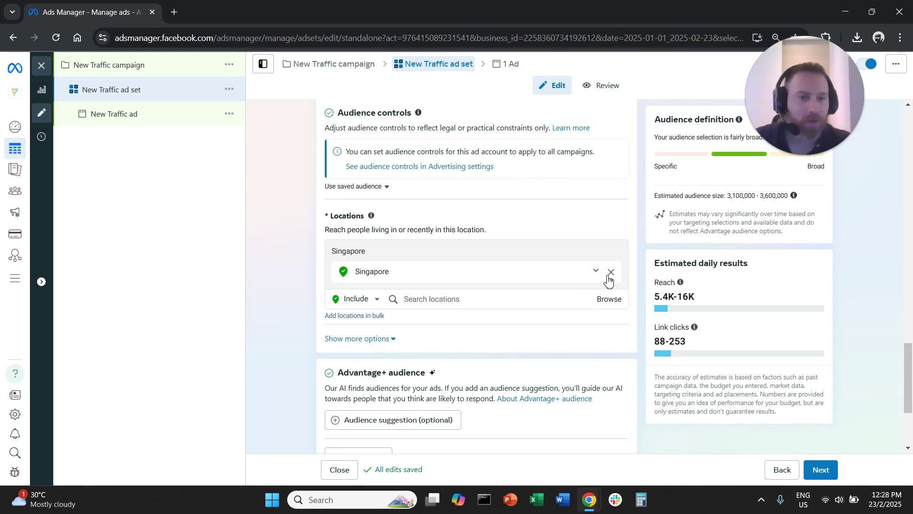
Step: Remove Singapore from the locations and centre the map on District 11, Ho Chi Minh City
{"action": "left_click", "coordinate": [611, 273]}
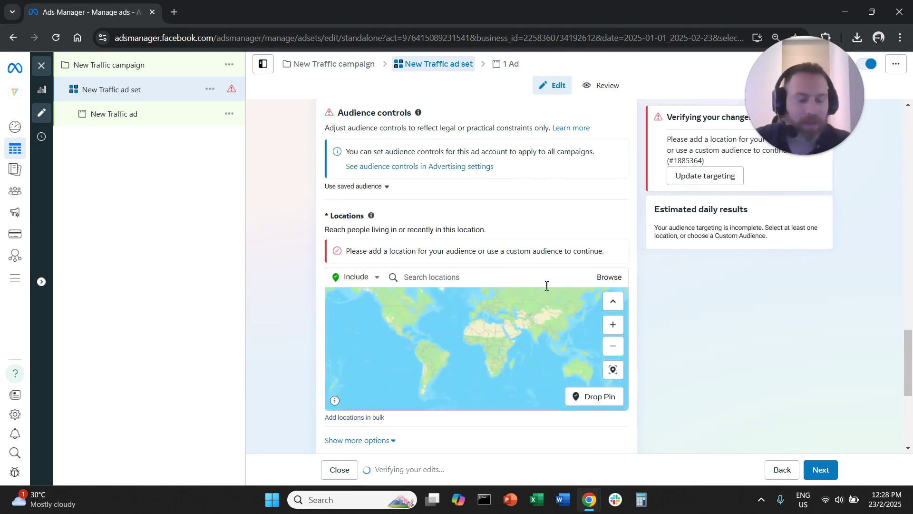
{"action": "left_click", "coordinate": [602, 396]}
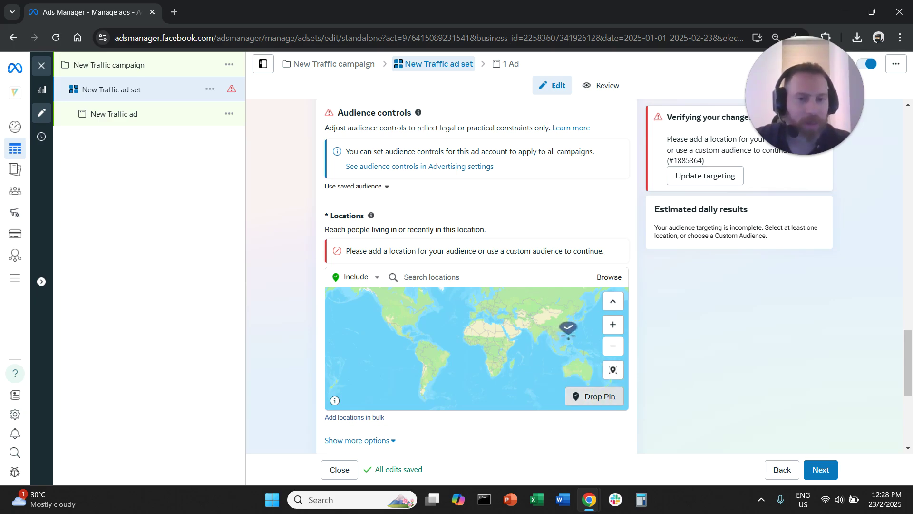
{"action": "scroll", "coordinate": [563, 336], "scroll_direction": "up", "scroll_amount": 2}
{"action": "scroll", "coordinate": [549, 328], "scroll_direction": "up", "scroll_amount": 2}
{"action": "scroll", "coordinate": [528, 335], "scroll_direction": "up", "scroll_amount": 2}
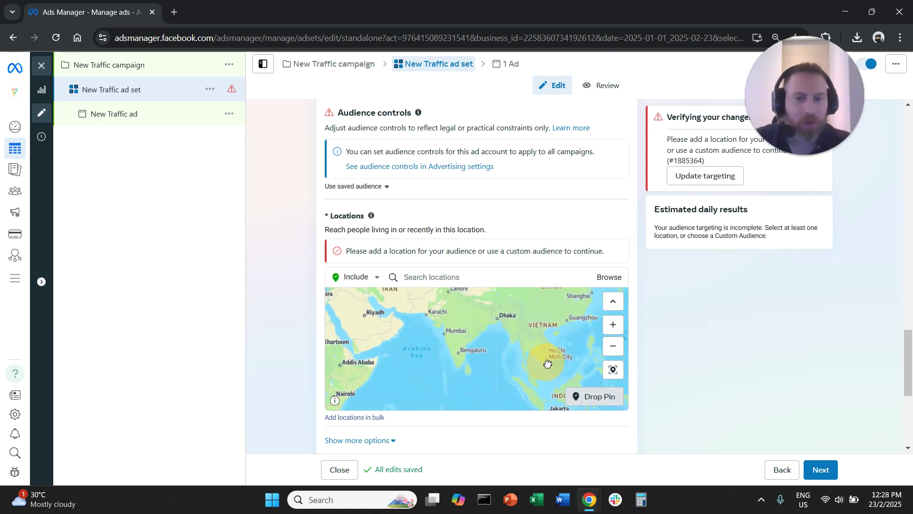
{"action": "left_click", "coordinate": [508, 341]}
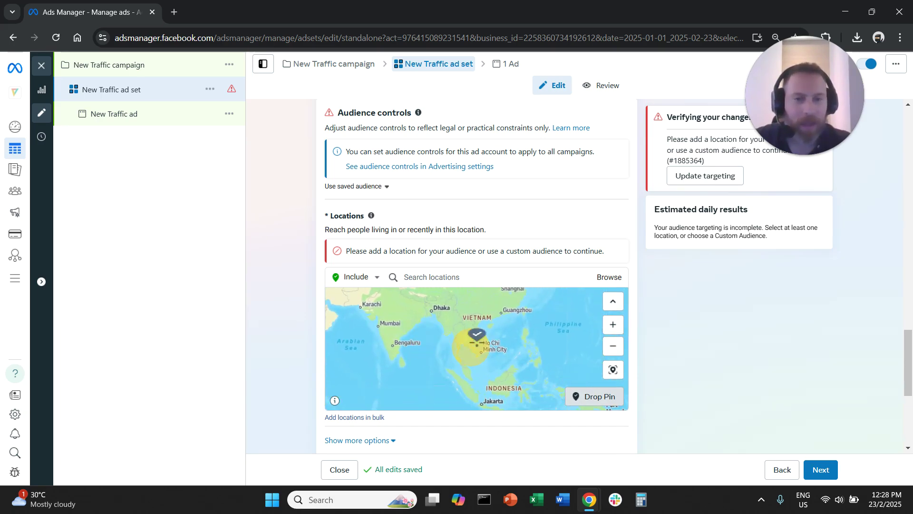
{"action": "scroll", "coordinate": [479, 339], "scroll_direction": "up", "scroll_amount": 4}
{"action": "scroll", "coordinate": [472, 343], "scroll_direction": "up", "scroll_amount": 3}
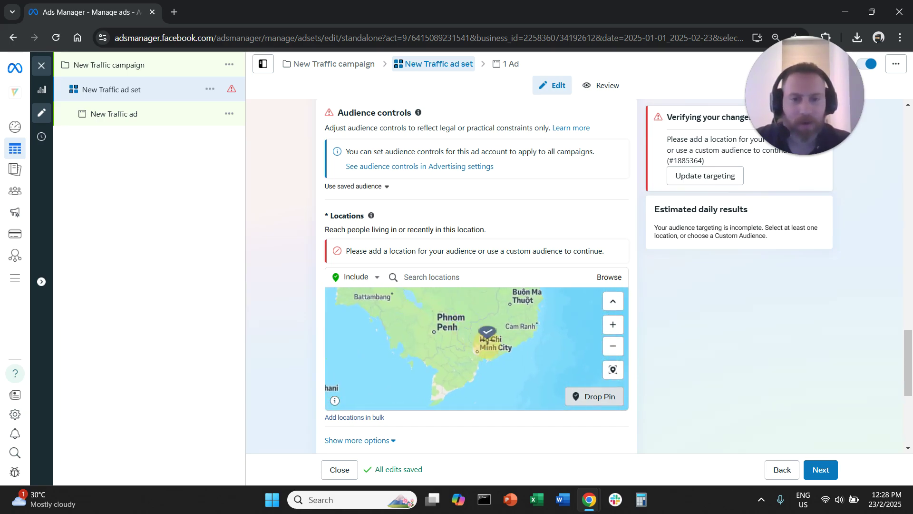
{"action": "scroll", "coordinate": [467, 353], "scroll_direction": "up", "scroll_amount": 4}
{"action": "scroll", "coordinate": [485, 329], "scroll_direction": "up", "scroll_amount": 3}
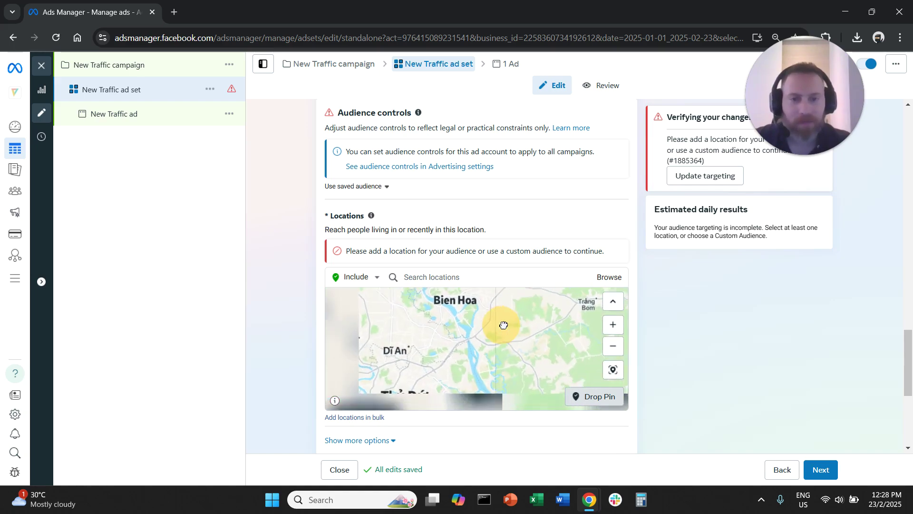
{"action": "scroll", "coordinate": [506, 313], "scroll_direction": "up", "scroll_amount": 2}
{"action": "scroll", "coordinate": [472, 328], "scroll_direction": "down", "scroll_amount": 3}
{"action": "scroll", "coordinate": [450, 343], "scroll_direction": "down", "scroll_amount": 3}
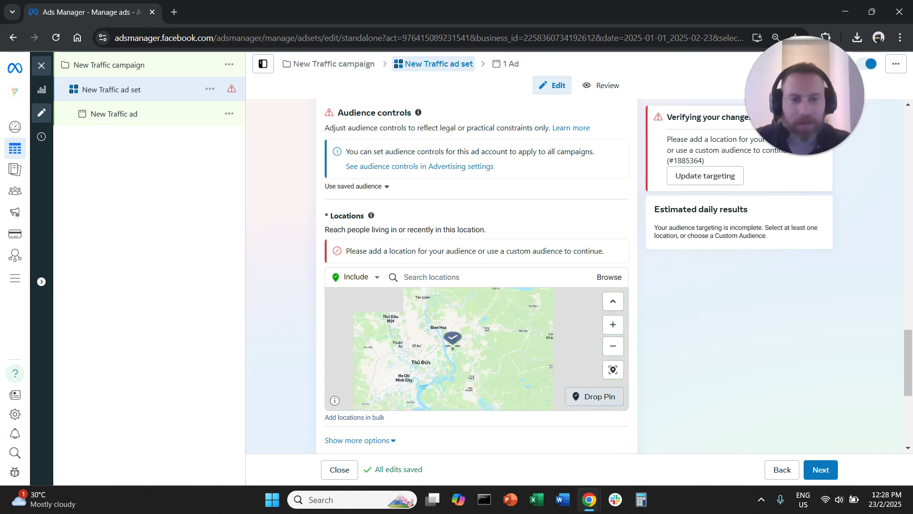
{"action": "scroll", "coordinate": [447, 342], "scroll_direction": "down", "scroll_amount": 2}
{"action": "scroll", "coordinate": [446, 342], "scroll_direction": "up", "scroll_amount": 5}
{"action": "scroll", "coordinate": [443, 354], "scroll_direction": "up", "scroll_amount": 3}
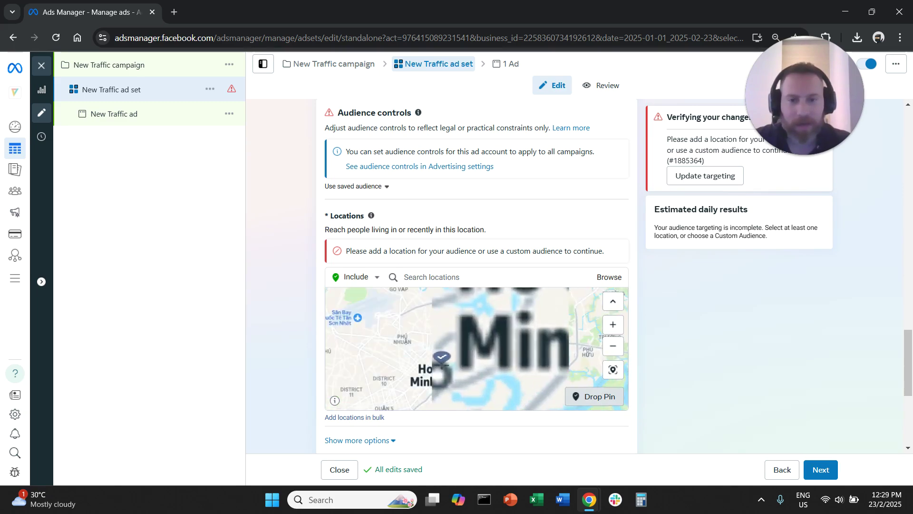
{"action": "scroll", "coordinate": [440, 361], "scroll_direction": "up", "scroll_amount": 3}
{"action": "scroll", "coordinate": [440, 361], "scroll_direction": "down", "scroll_amount": 4}
{"action": "scroll", "coordinate": [457, 336], "scroll_direction": "down", "scroll_amount": 3}
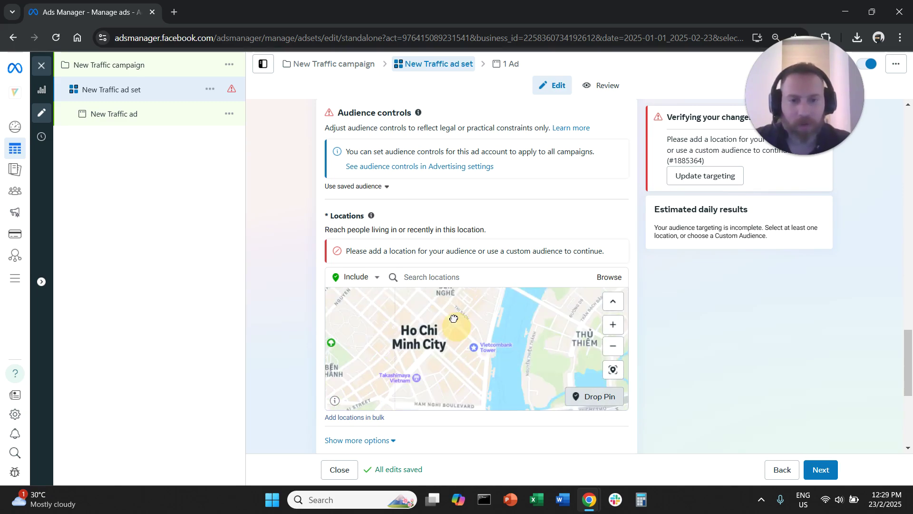
{"action": "left_click_drag", "start_coordinate": [464, 331], "coordinate": [468, 321]}
{"action": "scroll", "coordinate": [468, 321], "scroll_direction": "down", "scroll_amount": 3}
{"action": "scroll", "coordinate": [449, 325], "scroll_direction": "down", "scroll_amount": 2}
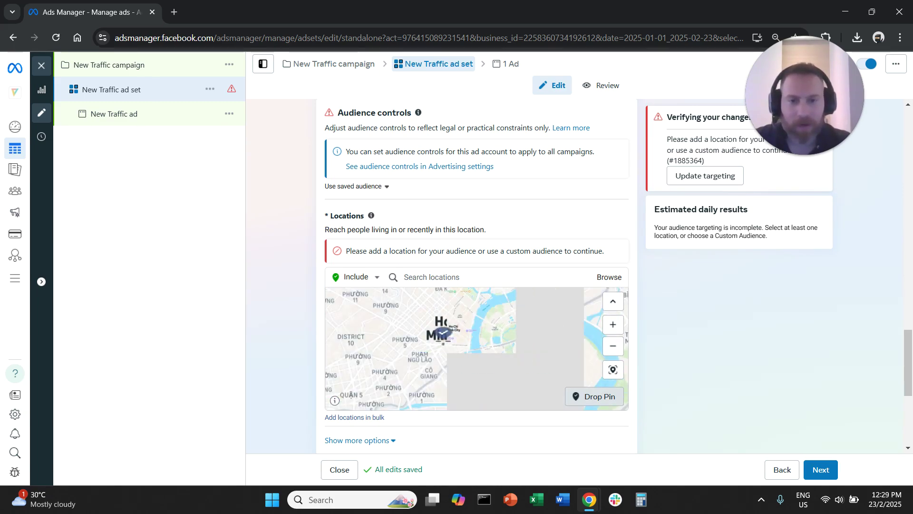
{"action": "left_click_drag", "start_coordinate": [446, 323], "coordinate": [477, 329]}
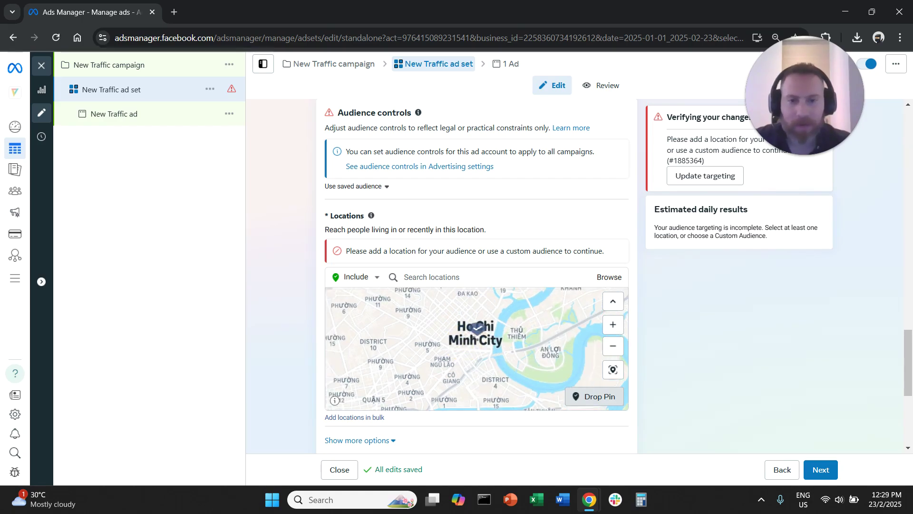
{"action": "scroll", "coordinate": [480, 327], "scroll_direction": "down", "scroll_amount": 3}
{"action": "scroll", "coordinate": [475, 325], "scroll_direction": "down", "scroll_amount": 2}
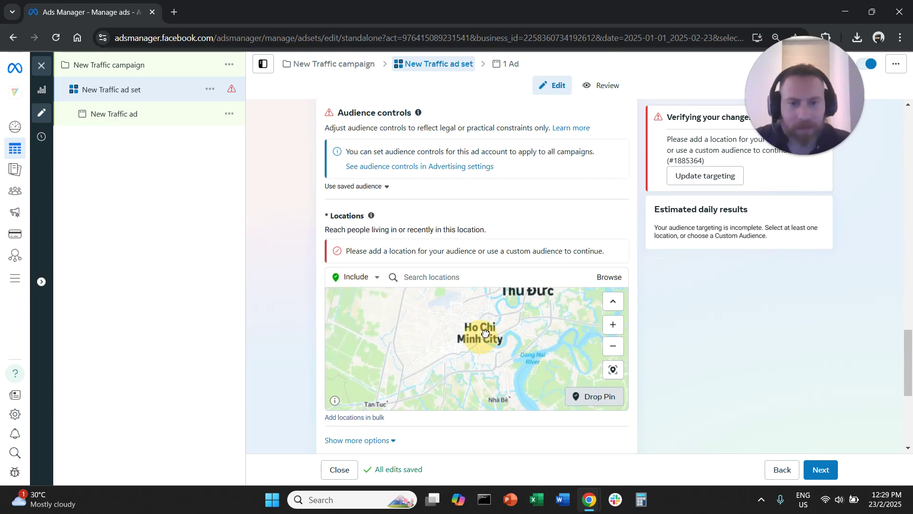
{"action": "scroll", "coordinate": [471, 324], "scroll_direction": "up", "scroll_amount": 4}
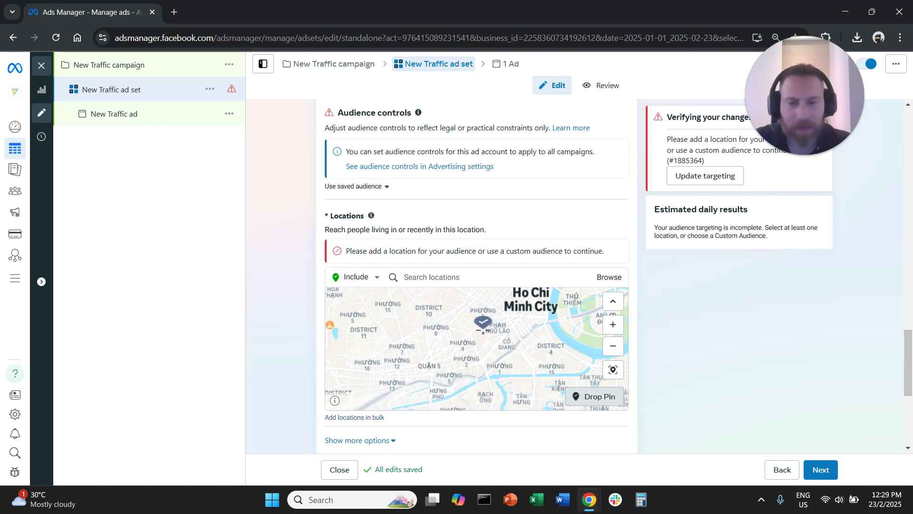
{"action": "scroll", "coordinate": [434, 322], "scroll_direction": "up", "scroll_amount": 3}
{"action": "scroll", "coordinate": [422, 324], "scroll_direction": "up", "scroll_amount": 3}
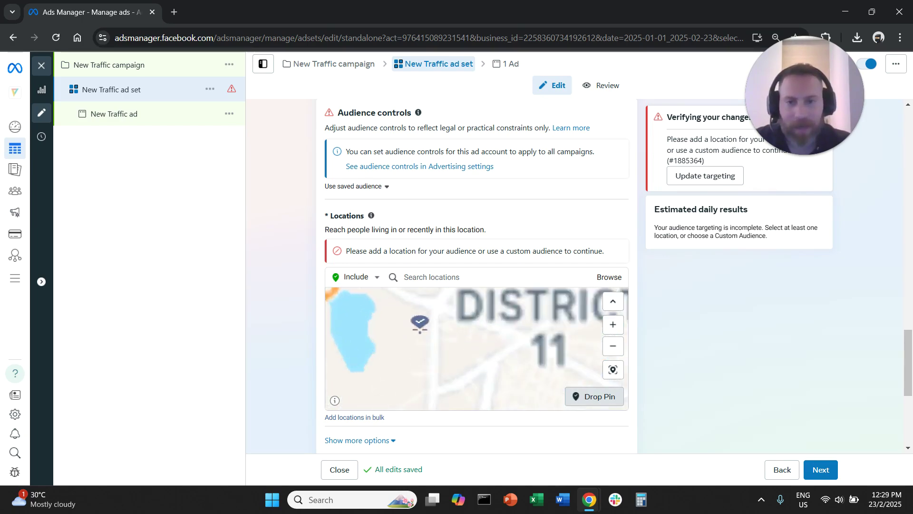
{"action": "scroll", "coordinate": [419, 325], "scroll_direction": "down", "scroll_amount": 3}
{"action": "left_click_drag", "start_coordinate": [389, 330], "coordinate": [446, 327]}
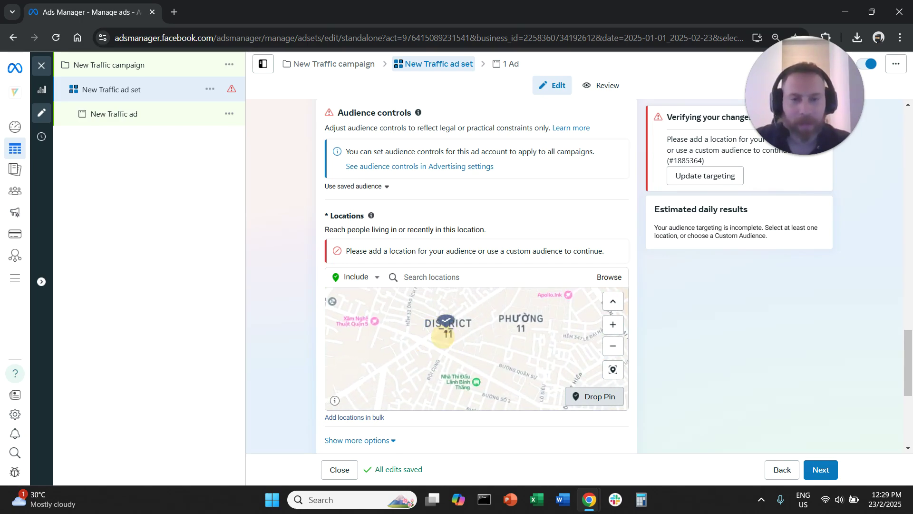
Step: Drop a pin on District 11 and change its radius from 16 km to 1 km
{"action": "left_click", "coordinate": [447, 329]}
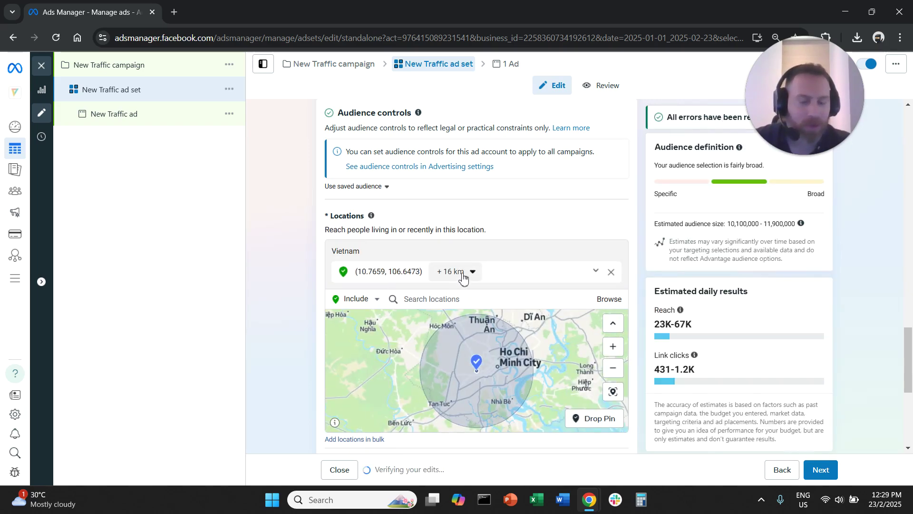
{"action": "left_click", "coordinate": [457, 271]}
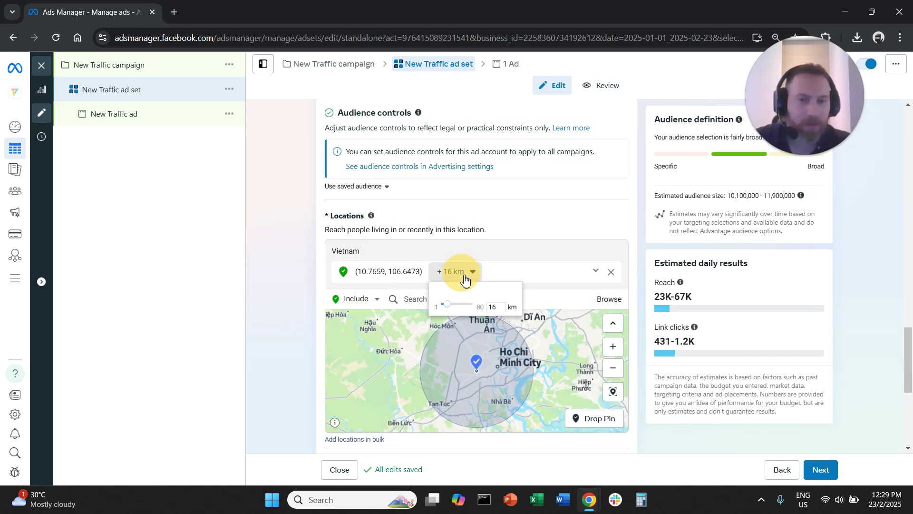
{"action": "double_click", "coordinate": [492, 308]}
{"action": "type", "text": "1"}
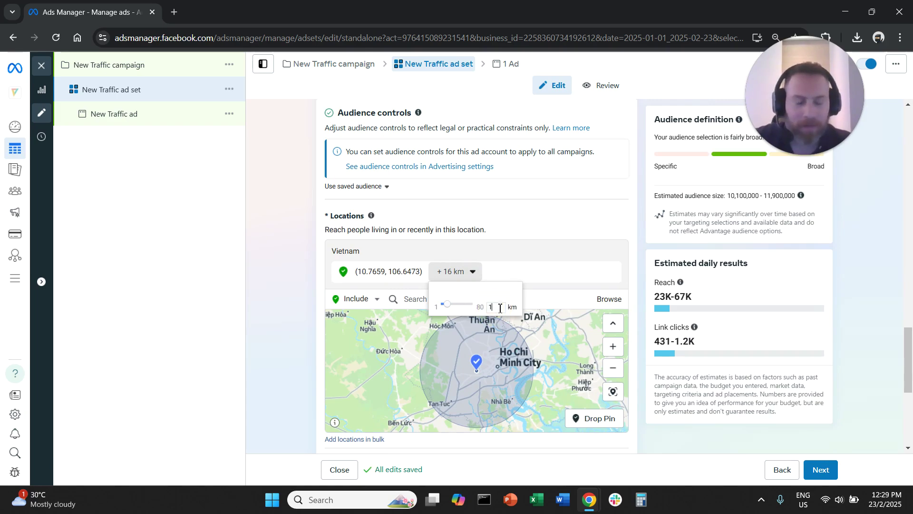
{"action": "key", "text": "Return"}
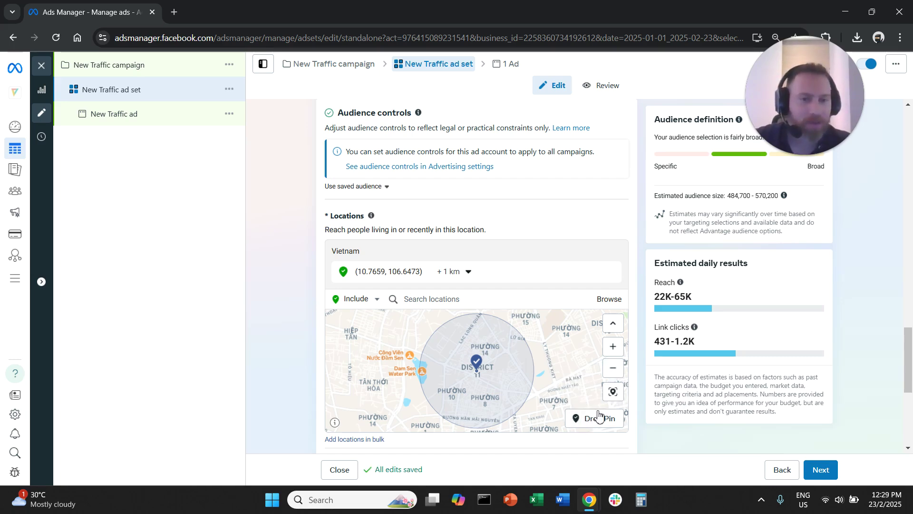
Step: Drop a second pin east of the first, near District 10, with a 1 km radius
{"action": "left_click", "coordinate": [612, 369]}
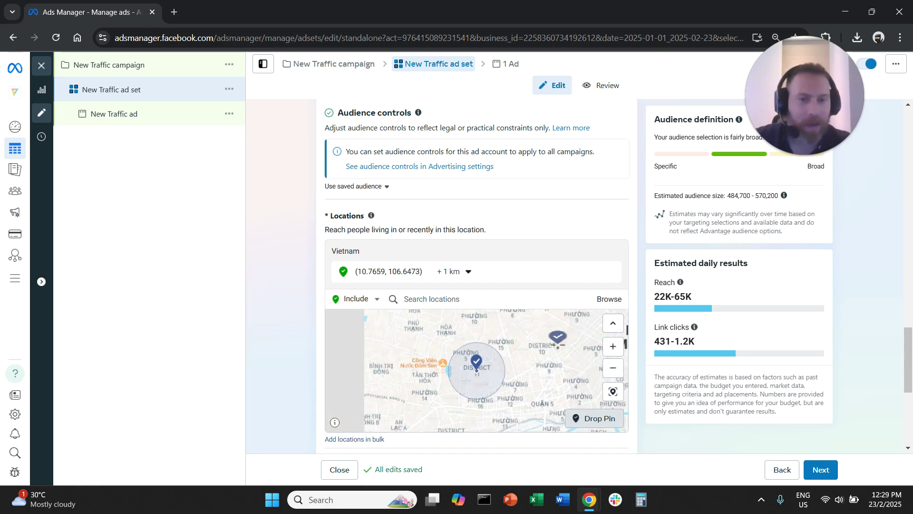
{"action": "left_click", "coordinate": [559, 365]}
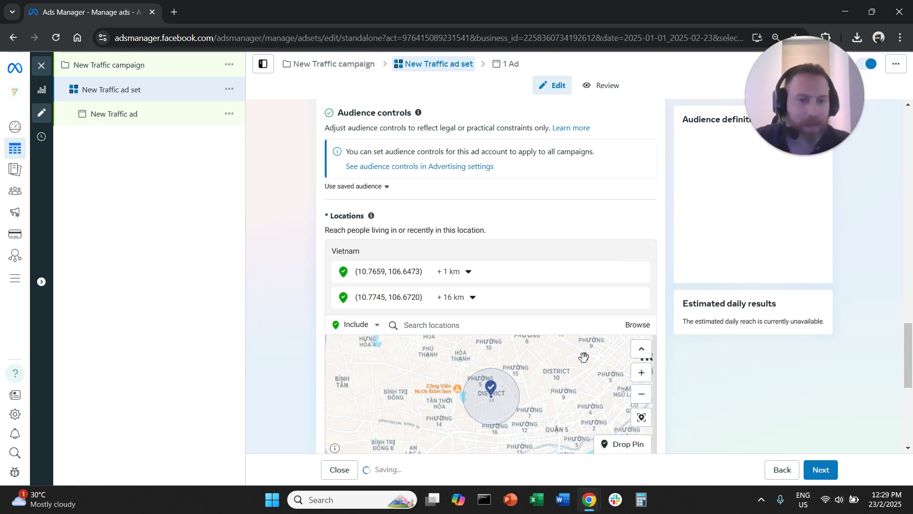
{"action": "left_click", "coordinate": [471, 297]}
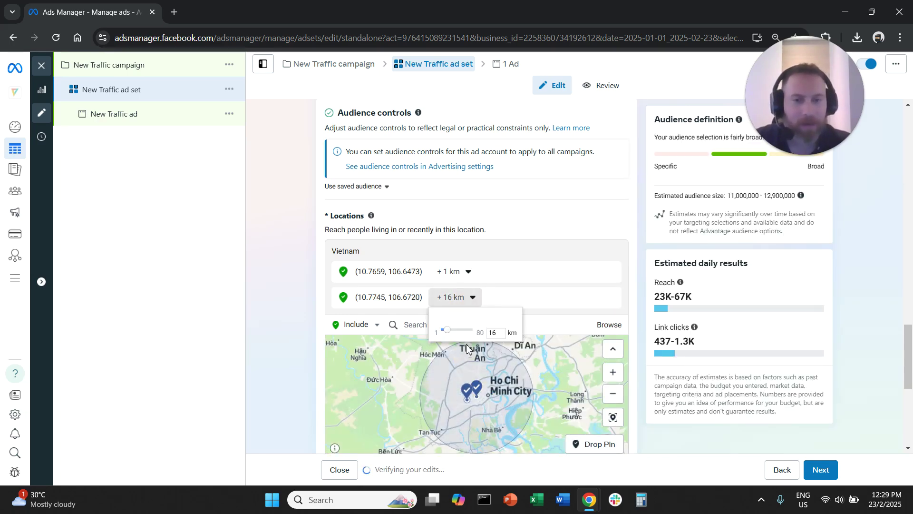
{"action": "double_click", "coordinate": [492, 333]}
{"action": "type", "text": "1"}
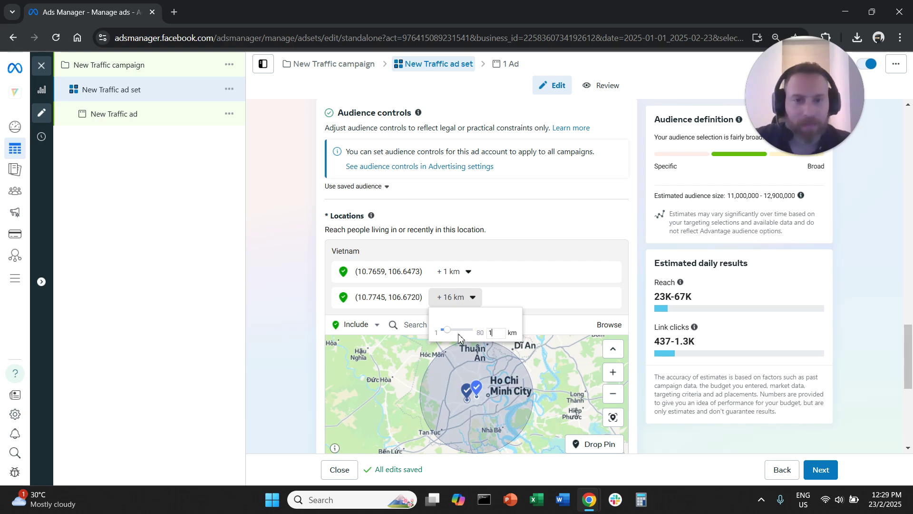
{"action": "left_click", "coordinate": [525, 329]}
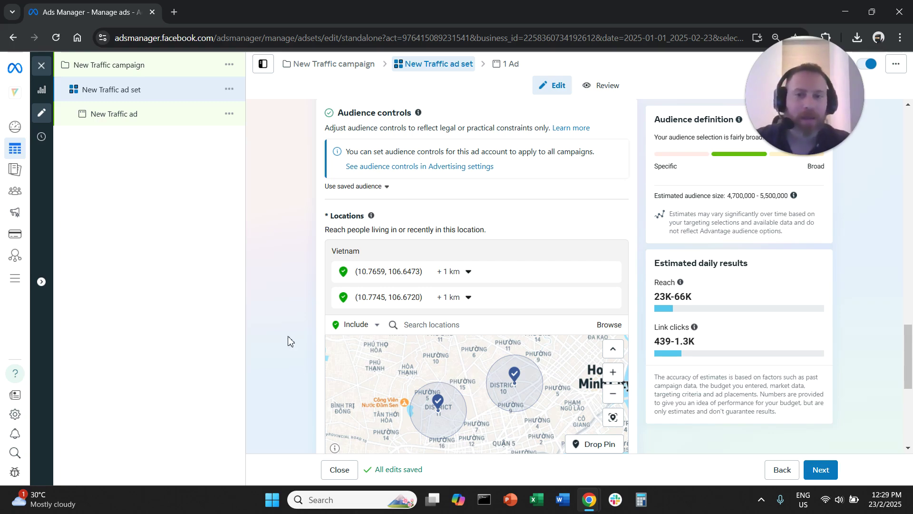
{"action": "scroll", "coordinate": [299, 340], "scroll_direction": "down", "scroll_amount": 1}
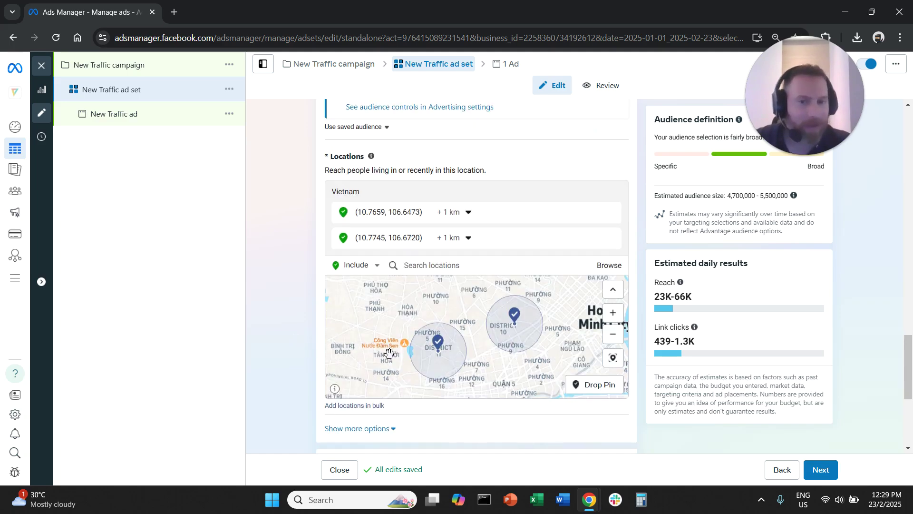
Step: Zoom out to the region, pin central Bangkok, and change its radius from 16 km to 1 km
{"action": "left_click", "coordinate": [613, 335]}
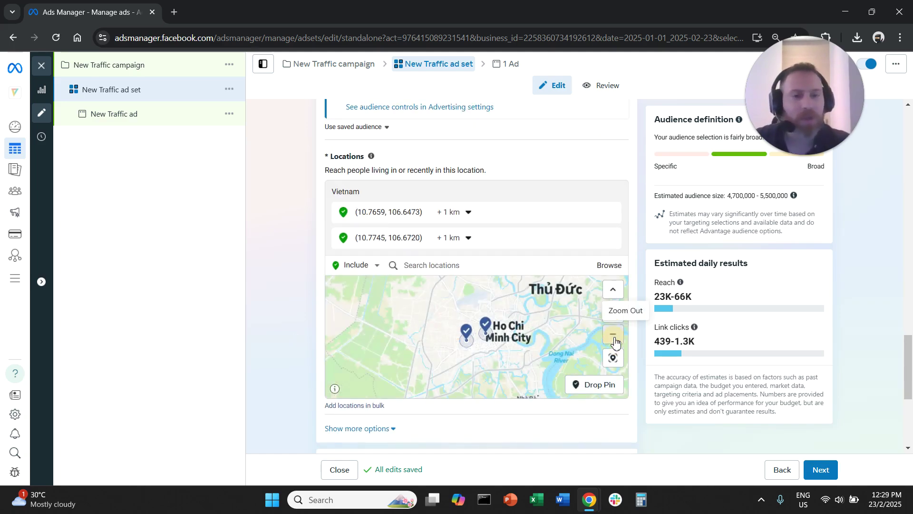
{"action": "left_click", "coordinate": [613, 334]}
{"action": "scroll", "coordinate": [418, 340], "scroll_direction": "down", "scroll_amount": 3}
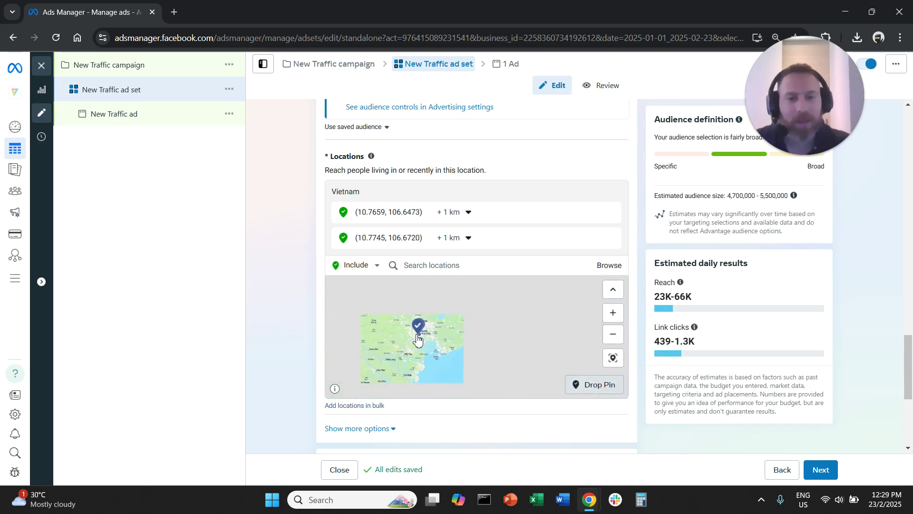
{"action": "scroll", "coordinate": [489, 326], "scroll_direction": "up", "scroll_amount": 2}
{"action": "scroll", "coordinate": [490, 327], "scroll_direction": "up", "scroll_amount": 2}
{"action": "scroll", "coordinate": [471, 328], "scroll_direction": "up", "scroll_amount": 2}
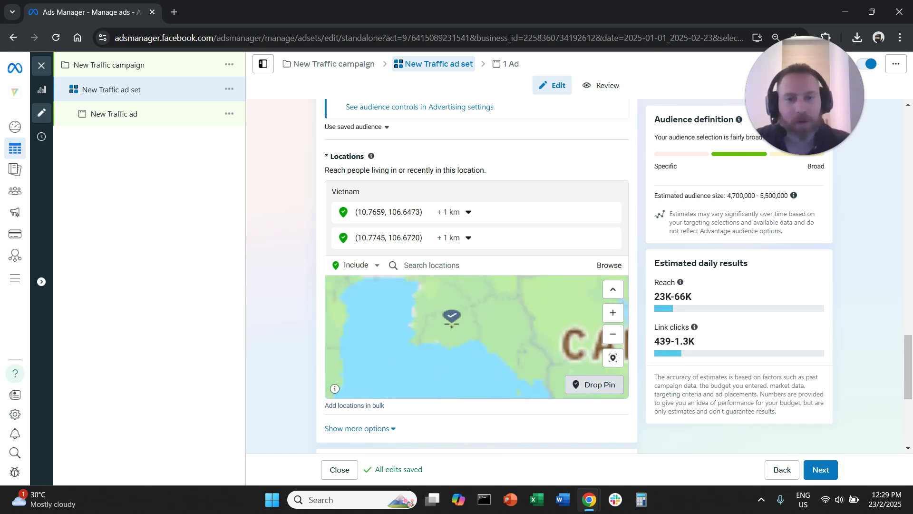
{"action": "scroll", "coordinate": [452, 325], "scroll_direction": "up", "scroll_amount": 3}
{"action": "scroll", "coordinate": [442, 326], "scroll_direction": "up", "scroll_amount": 3}
{"action": "scroll", "coordinate": [432, 330], "scroll_direction": "up", "scroll_amount": 2}
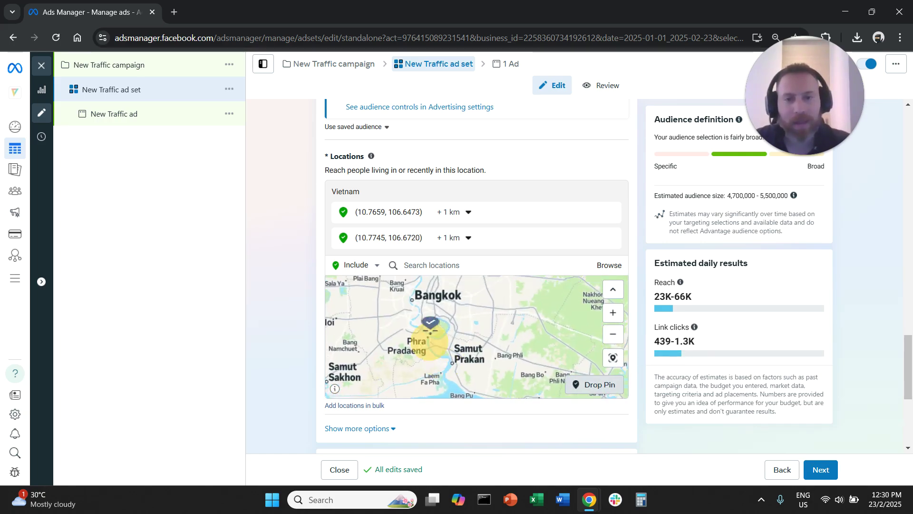
{"action": "scroll", "coordinate": [430, 334], "scroll_direction": "up", "scroll_amount": 3}
{"action": "scroll", "coordinate": [435, 332], "scroll_direction": "up", "scroll_amount": 2}
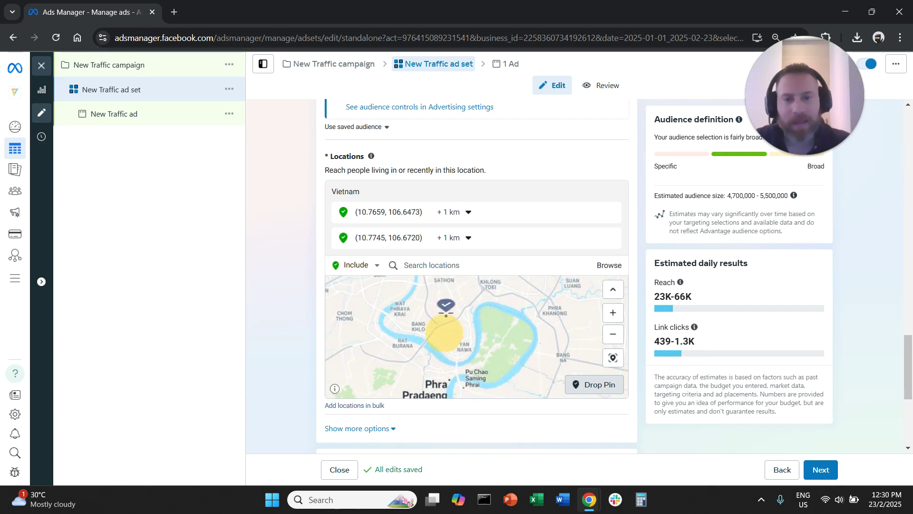
{"action": "left_click", "coordinate": [469, 346]}
{"action": "left_click", "coordinate": [471, 279]}
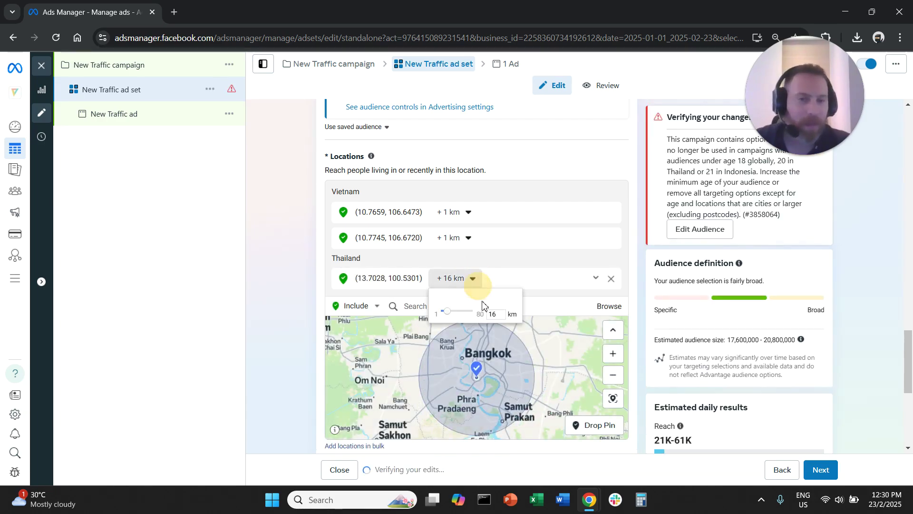
{"action": "double_click", "coordinate": [494, 314]}
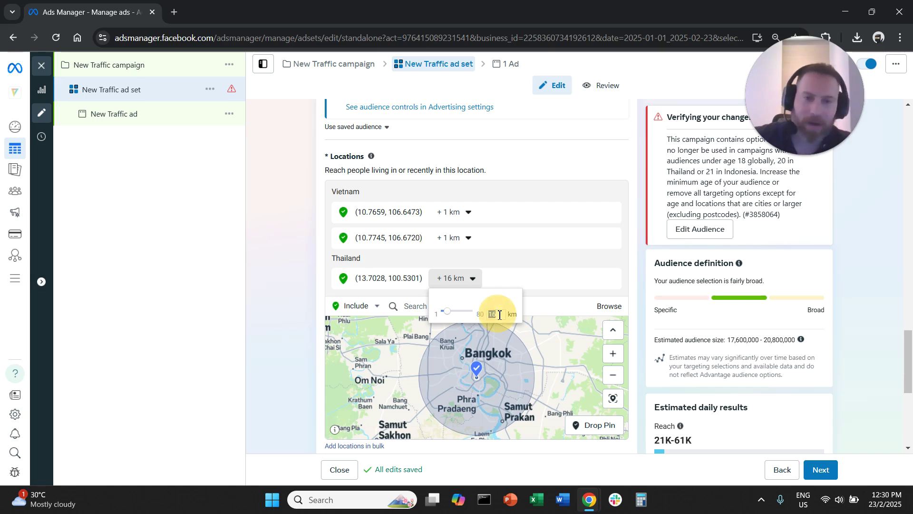
{"action": "type", "text": "1"}
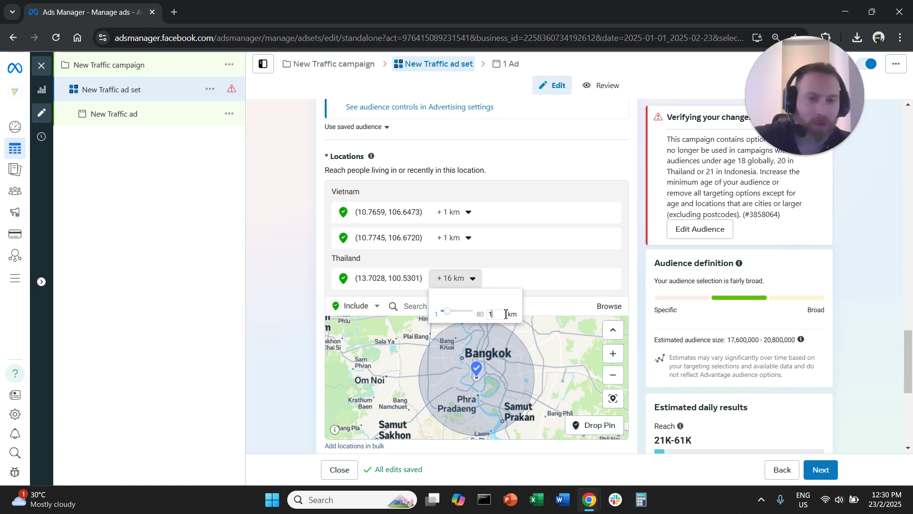
{"action": "key", "text": "Return"}
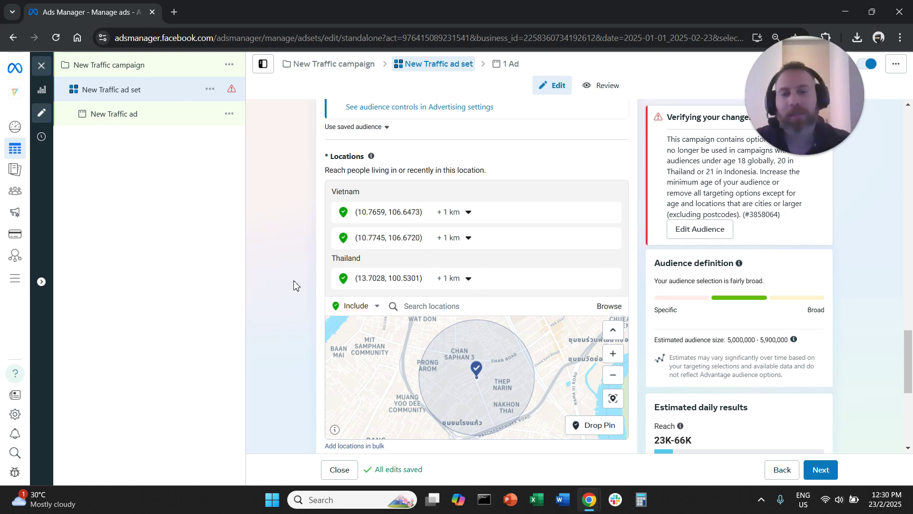
{"action": "scroll", "coordinate": [295, 286], "scroll_direction": "down", "scroll_amount": 2}
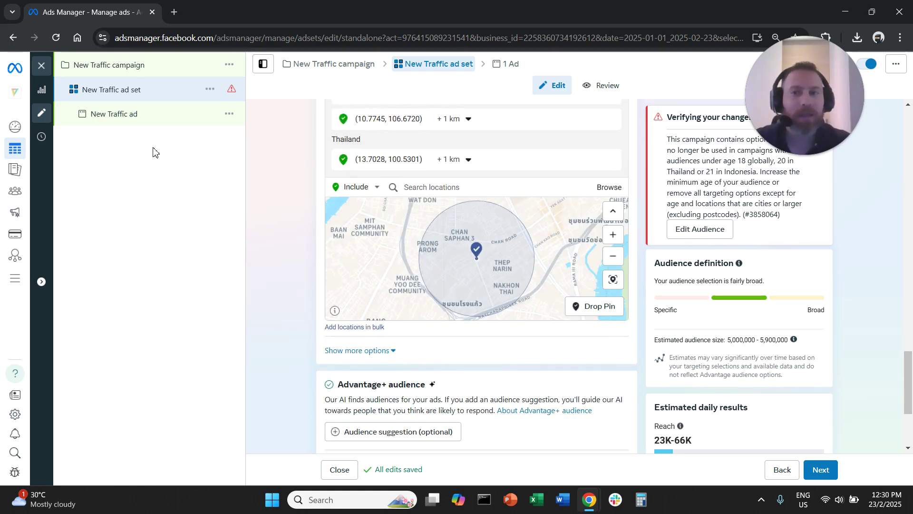